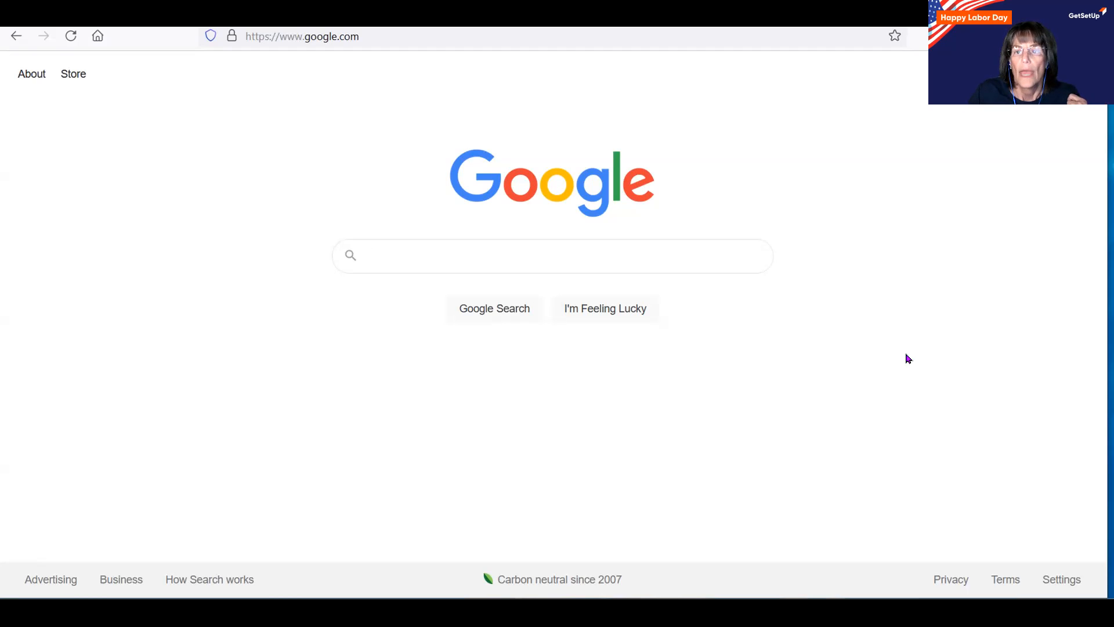
# Find and open Google Contacts in the Google apps panel from Google Search.
pyautogui.click(1080, 74)
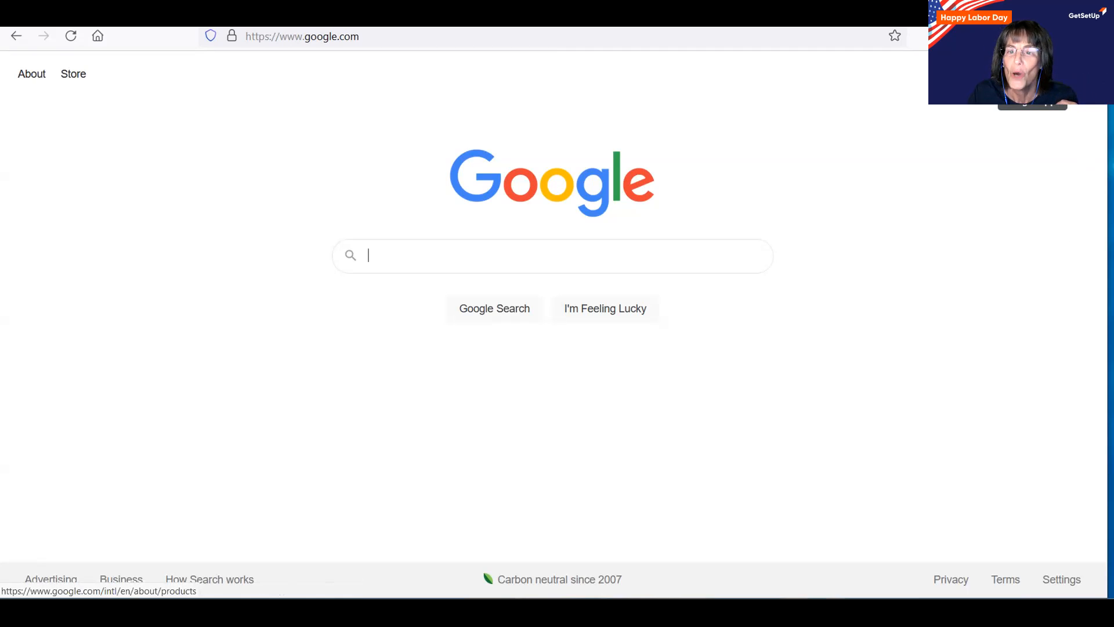
pyautogui.click(1032, 74)
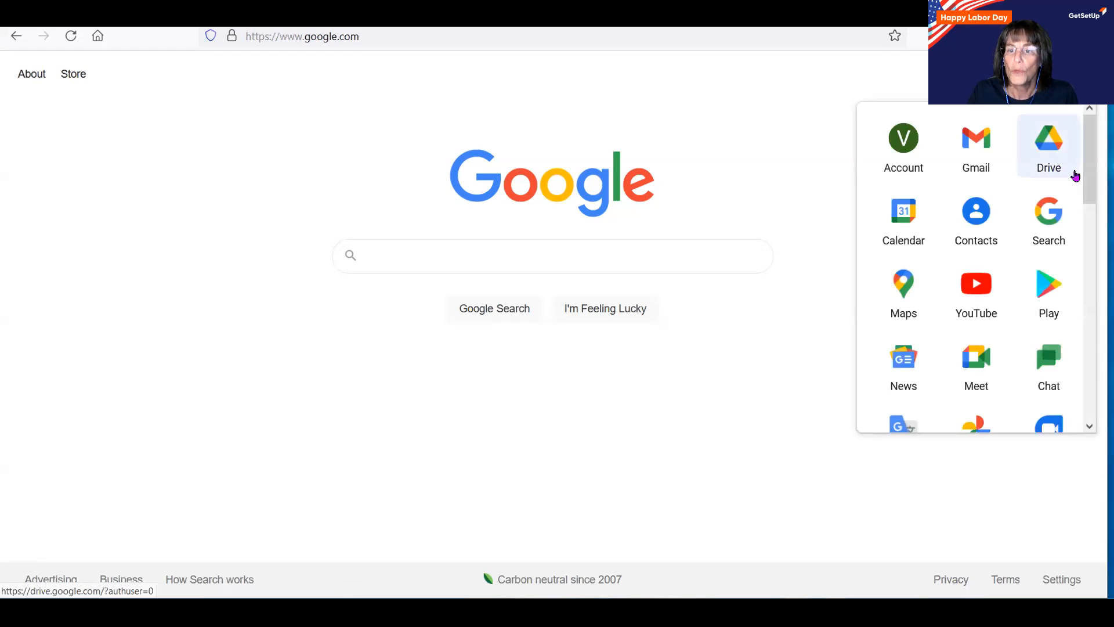
pyautogui.moveTo(1088, 184); pyautogui.dragTo(1088, 253)
pyautogui.scroll(-3, 1088, 255)
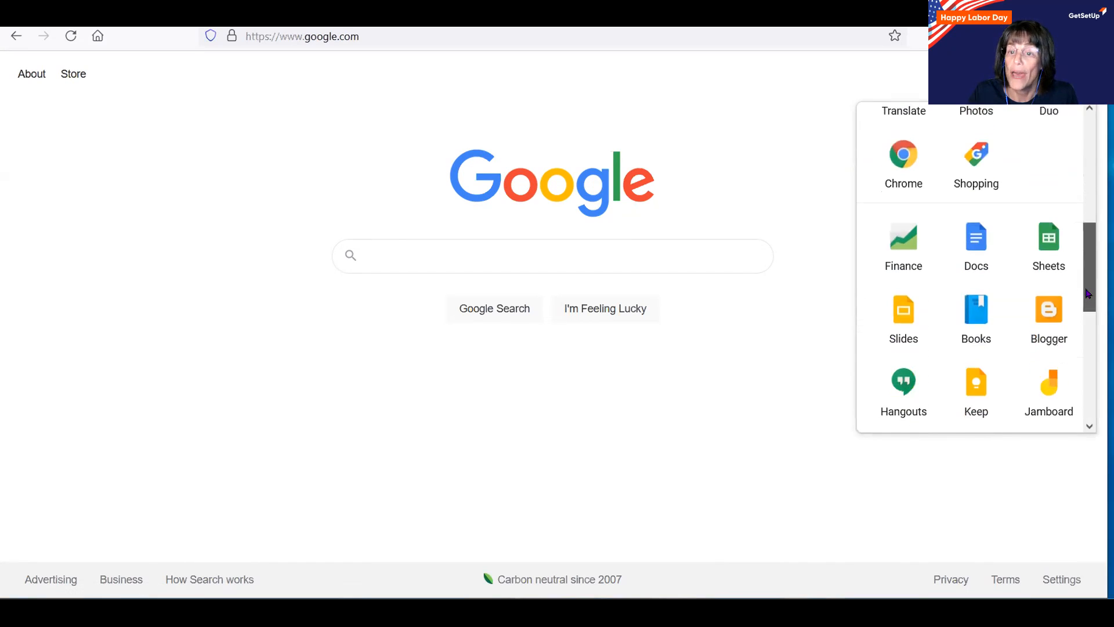
pyautogui.scroll(5, 1089, 263)
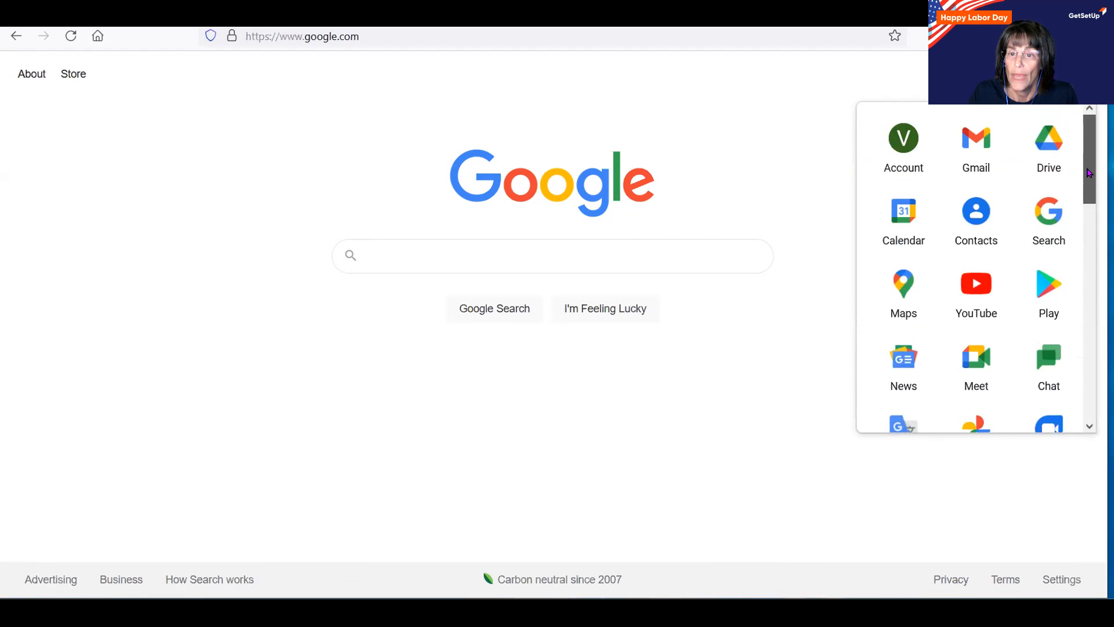
pyautogui.click(976, 215)
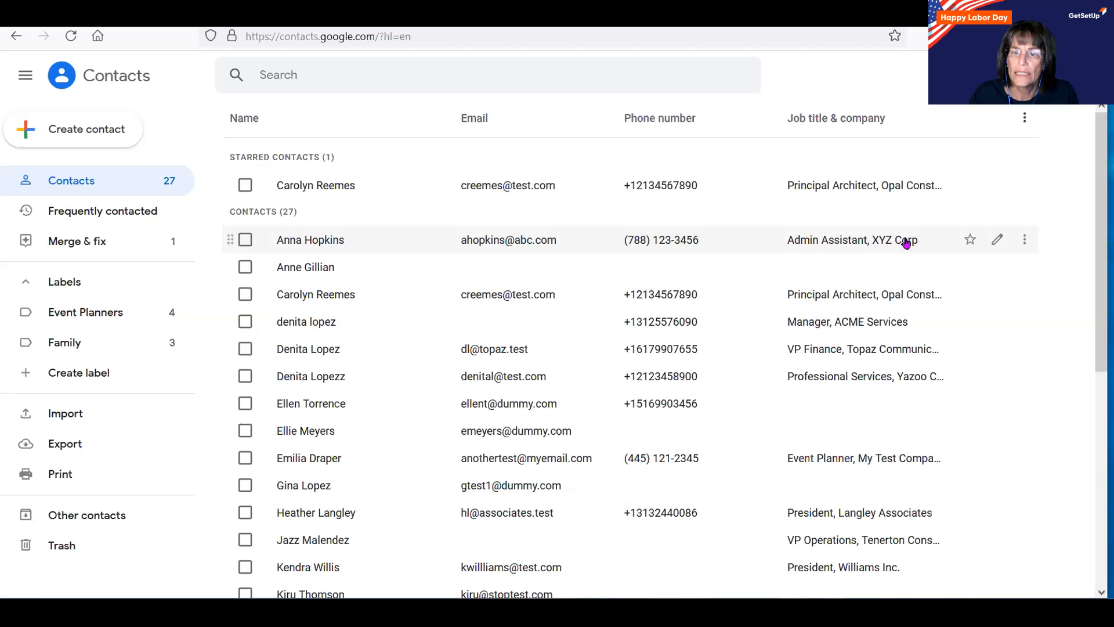
# Open the first listed contact's edit form.
pyautogui.click(998, 239)
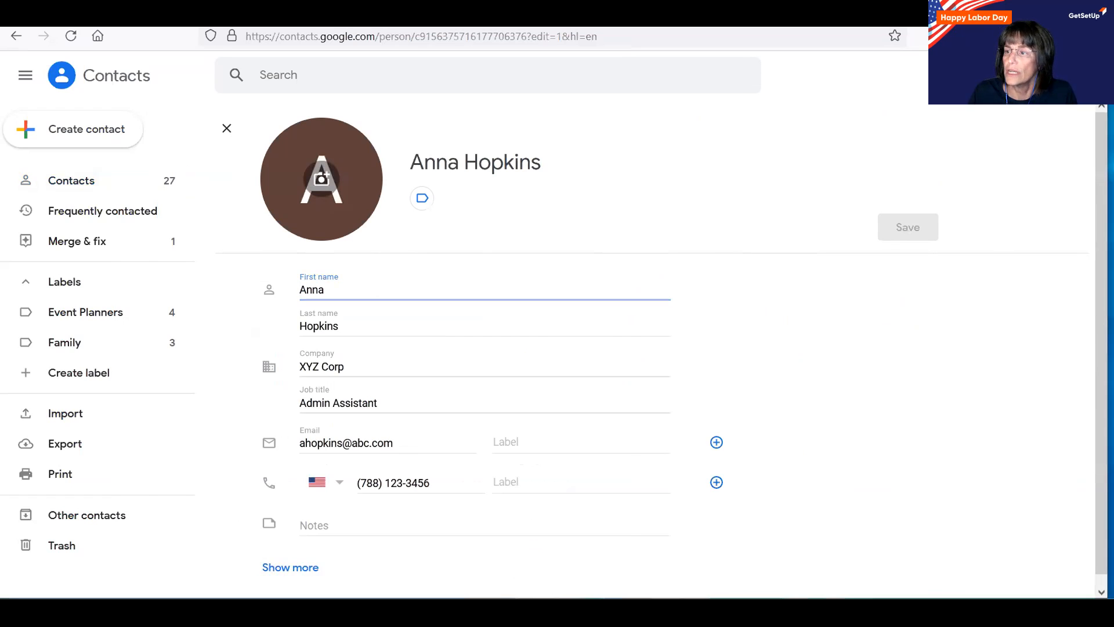
# Expand the first contact's extra fields, scroll through them, then collapse them again.
pyautogui.moveTo(331, 566)
pyautogui.mouseDown()
pyautogui.moveTo(264, 539)
pyautogui.moveTo(336, 580)
pyautogui.moveTo(220, 548)
pyautogui.moveTo(345, 569)
pyautogui.mouseUp()
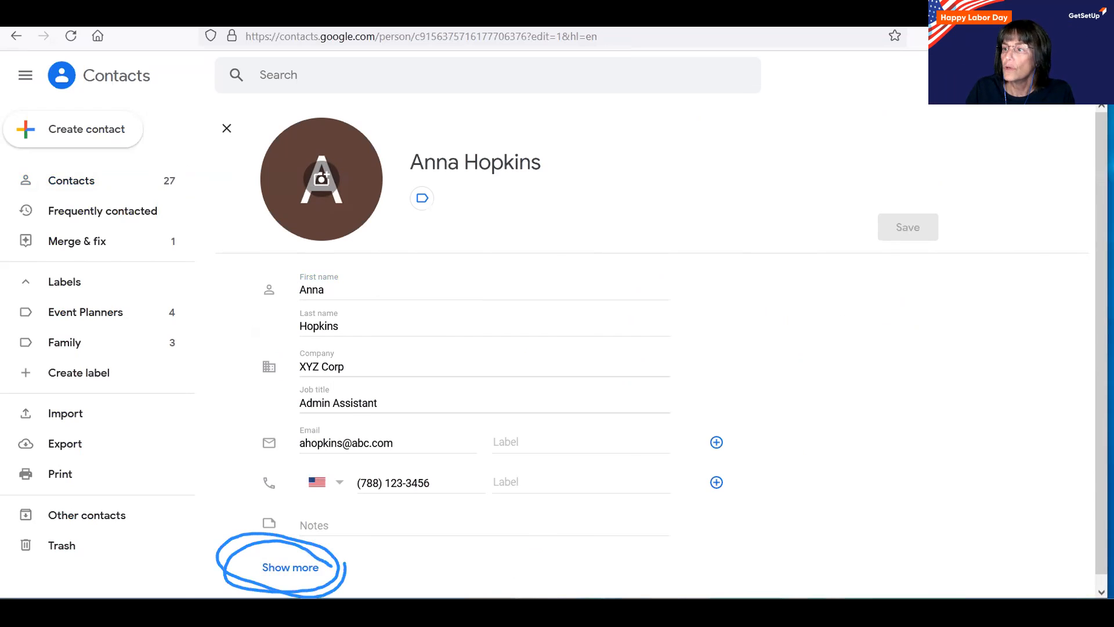
pyautogui.hotkey('ctrl', 'z')
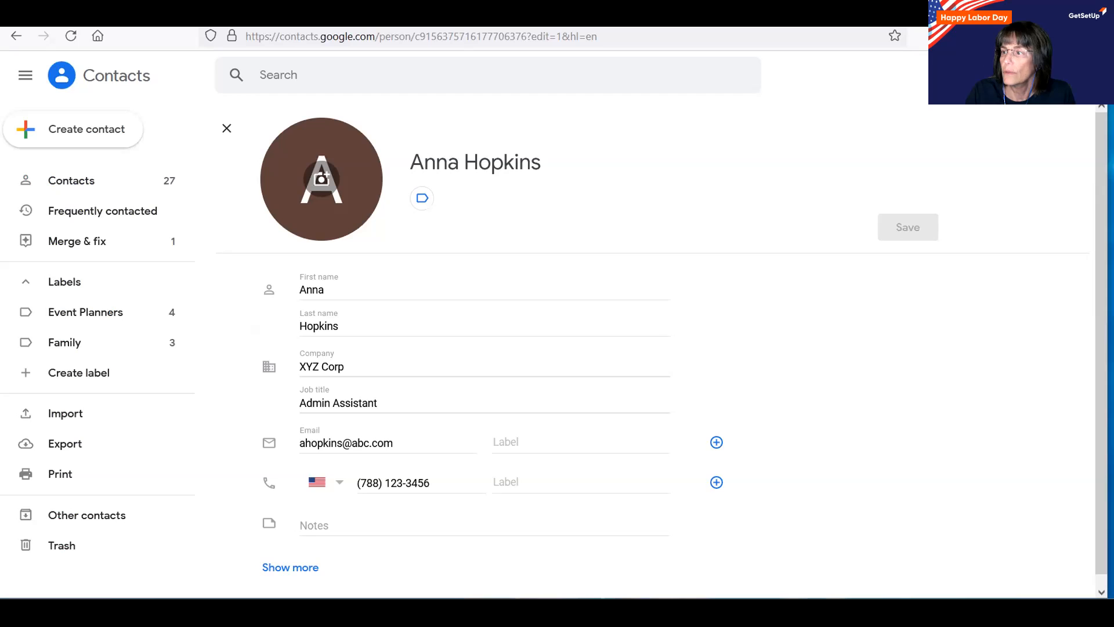
pyautogui.click(301, 567)
pyautogui.scroll(-10, 534, 398)
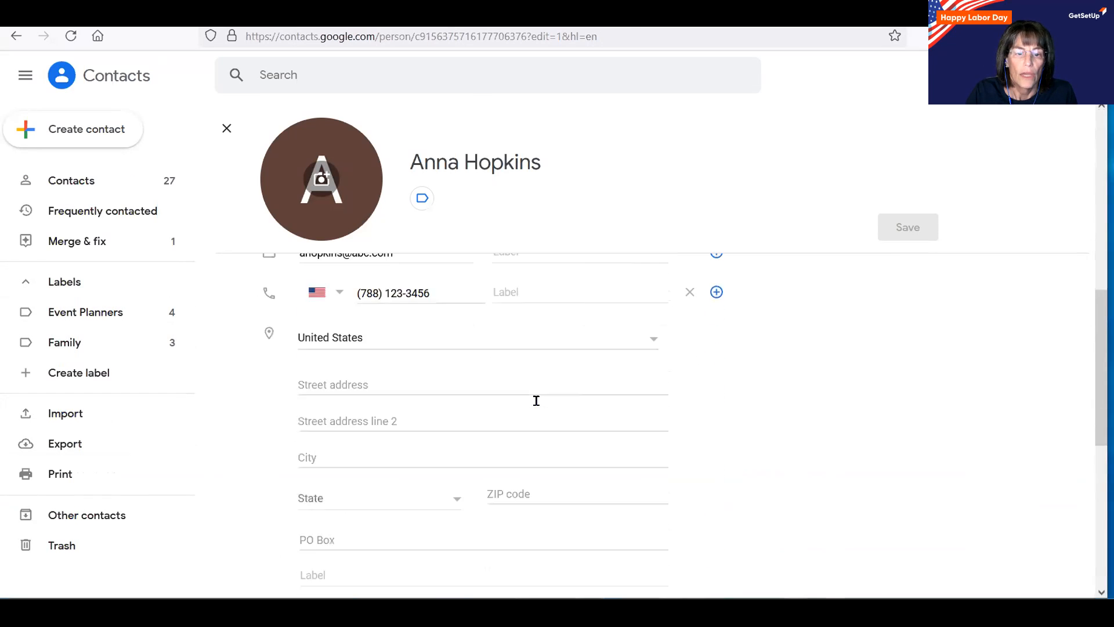
pyautogui.scroll(-5, 536, 400)
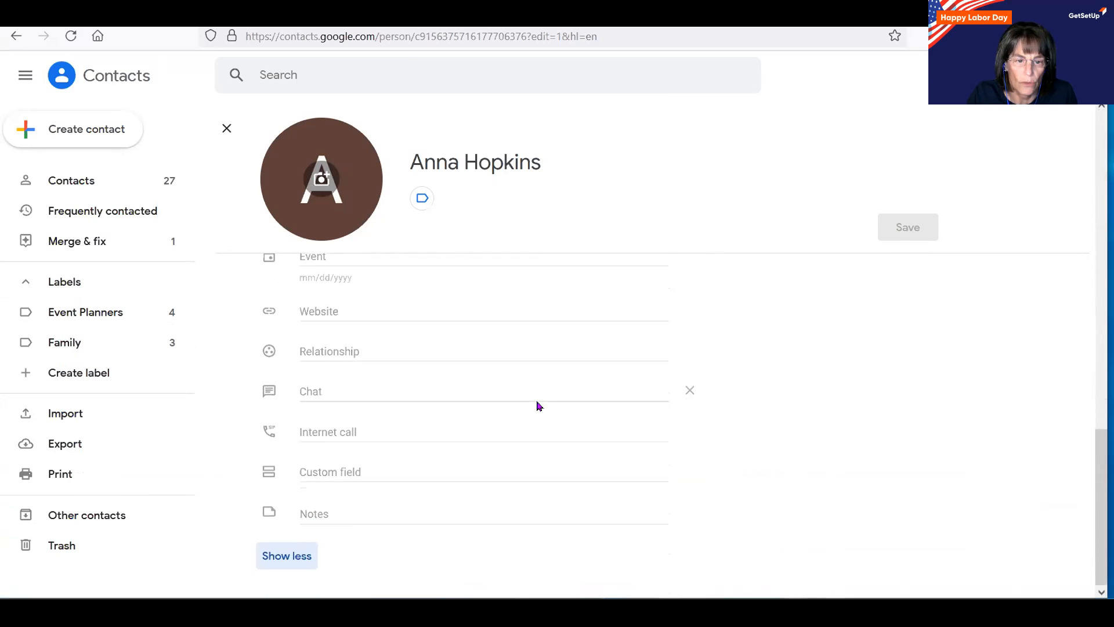
pyautogui.click(278, 555)
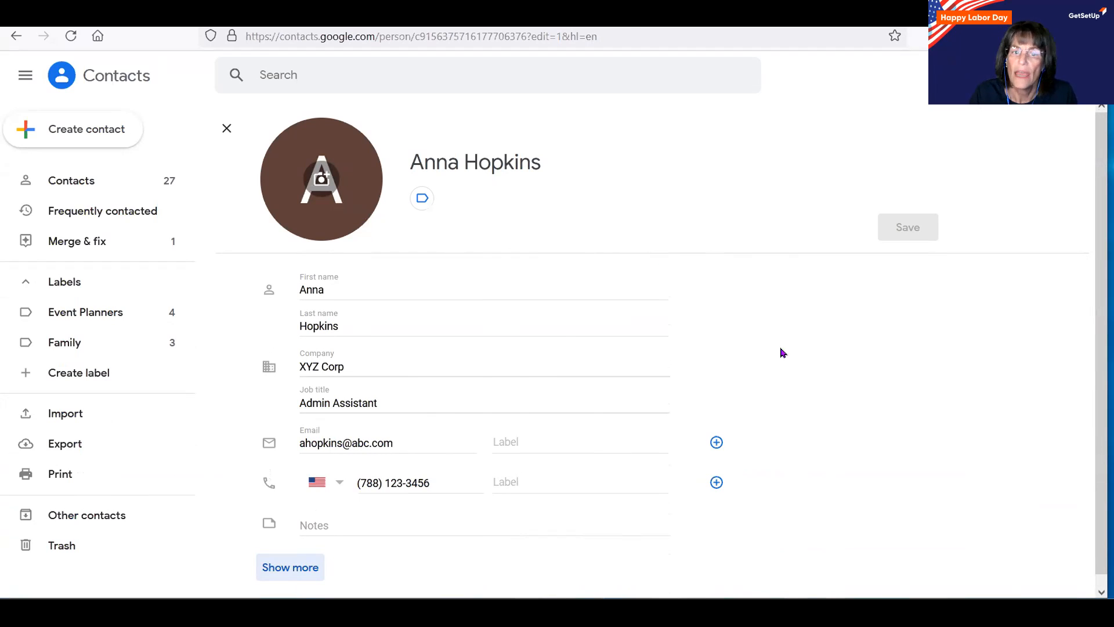
# Close the contact's edit form without saving and go back to the contacts list.
pyautogui.click(227, 135)
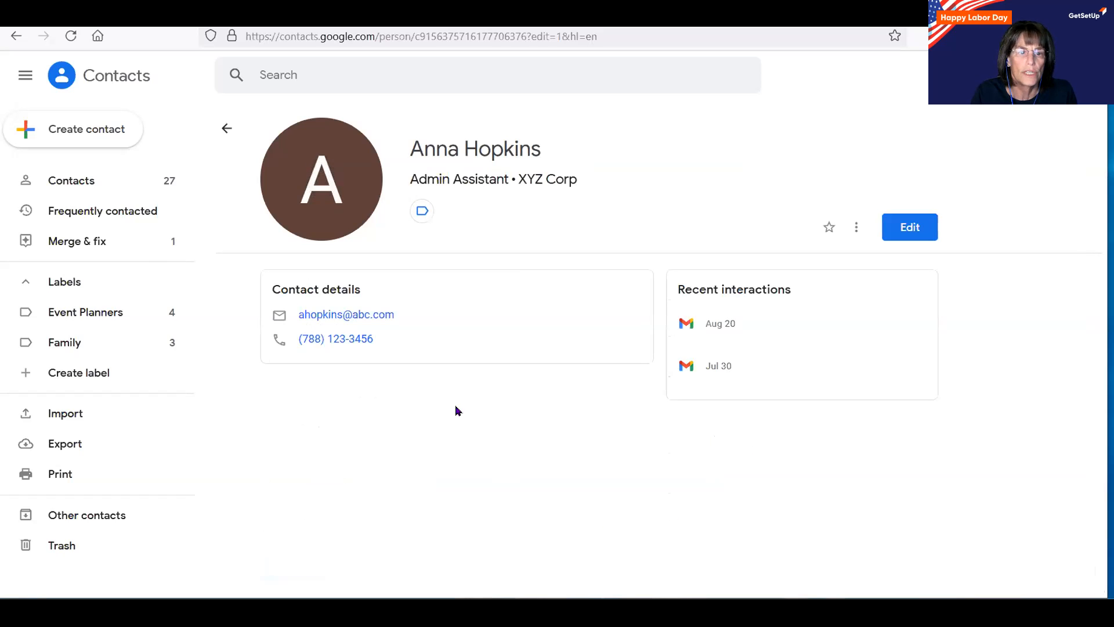
pyautogui.click(60, 183)
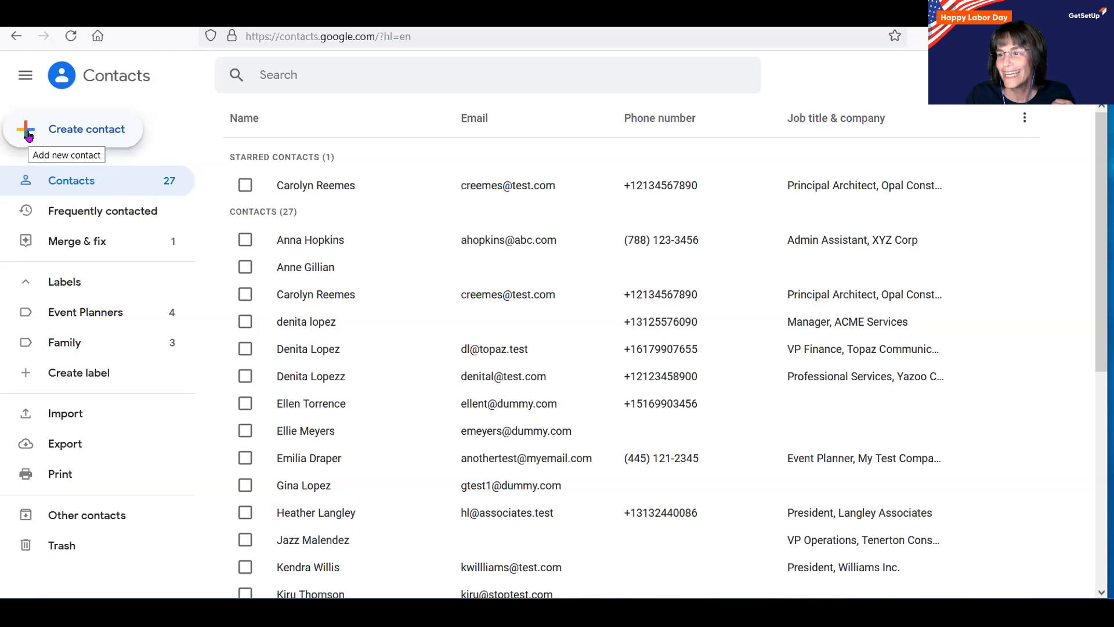
# Start a blank single contact from the Create contact menu.
pyautogui.click(89, 127)
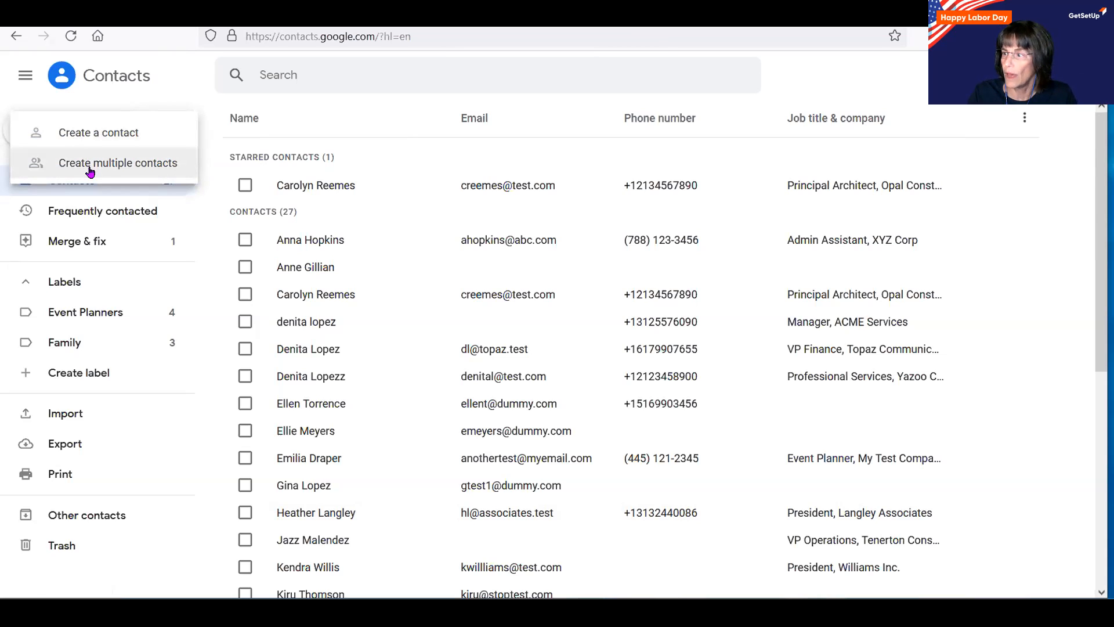
pyautogui.click(105, 138)
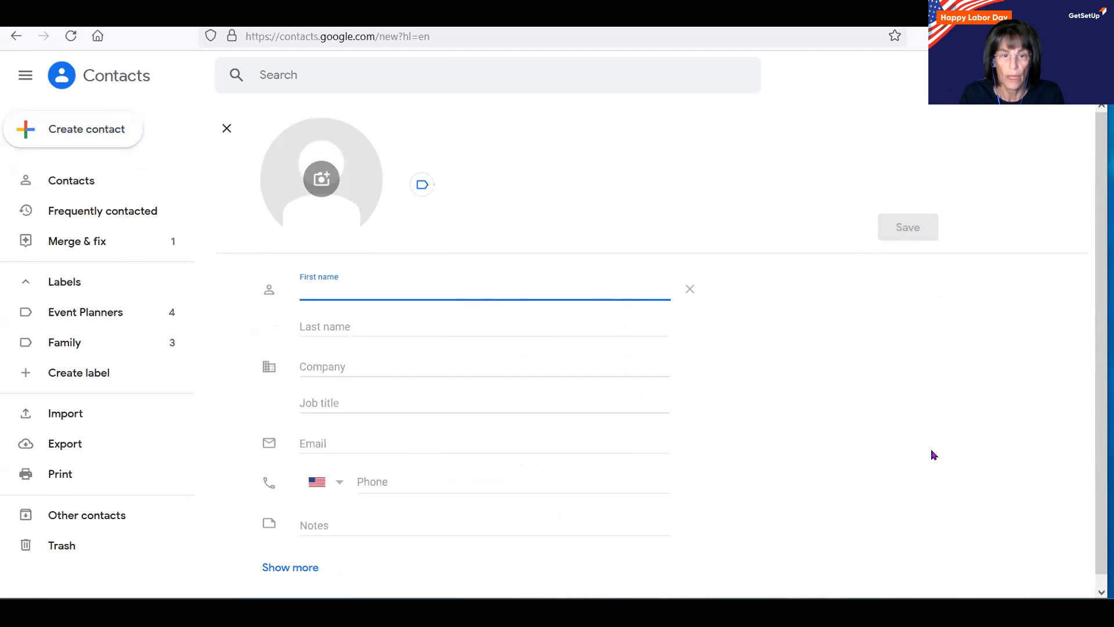
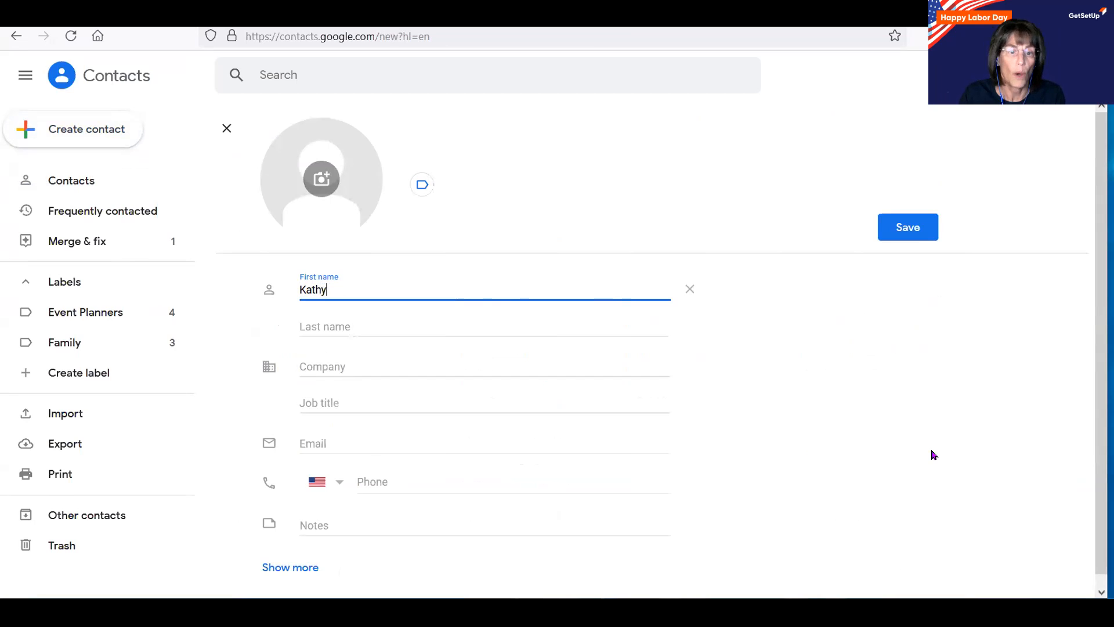
# Enter the contact's first and last name and the company The Langston Corp.
pyautogui.click(440, 331)
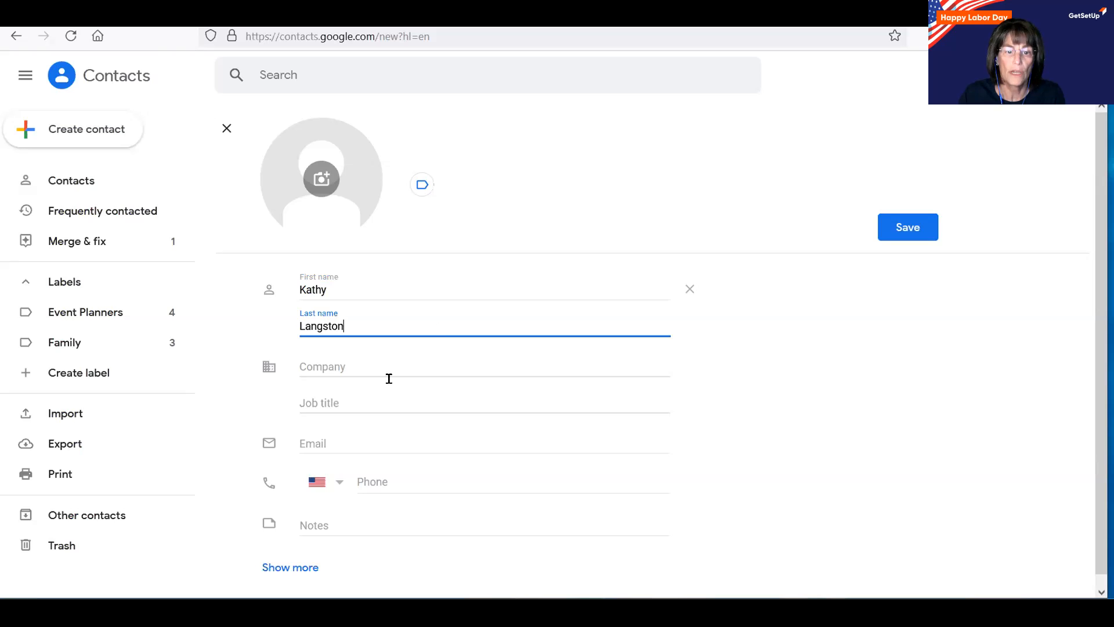
pyautogui.click(368, 357)
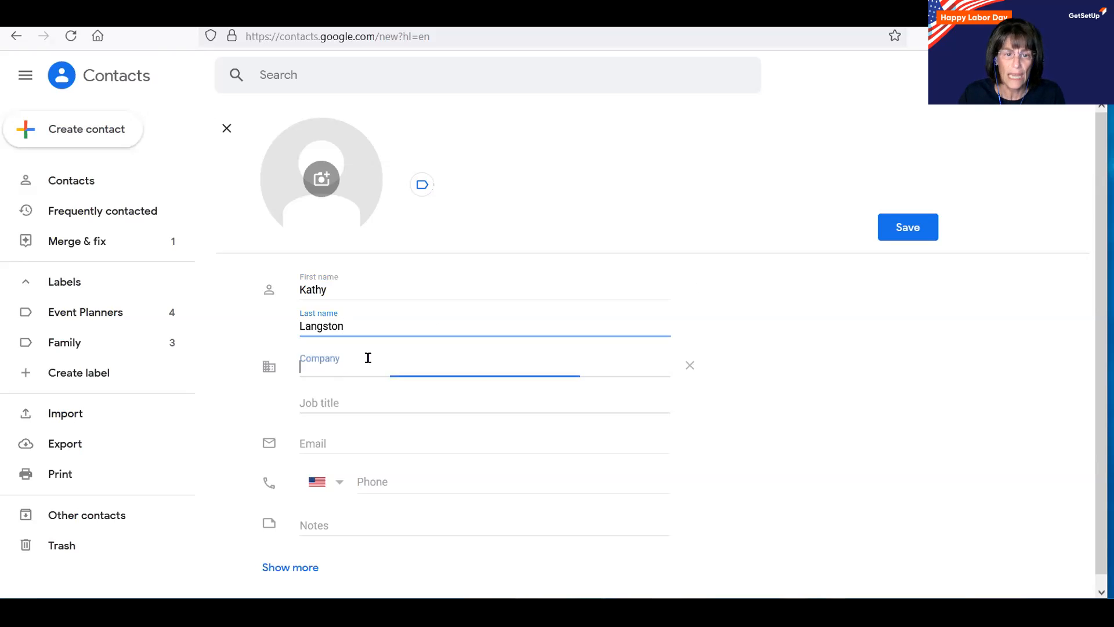
pyautogui.write('The Langston Corp.')
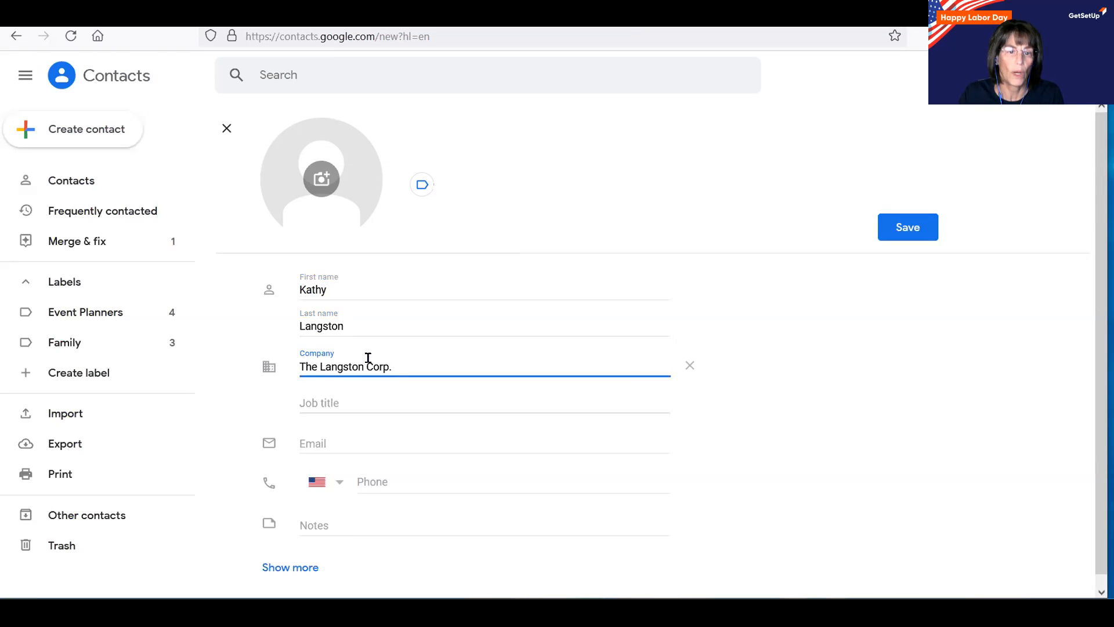
pyautogui.click(357, 393)
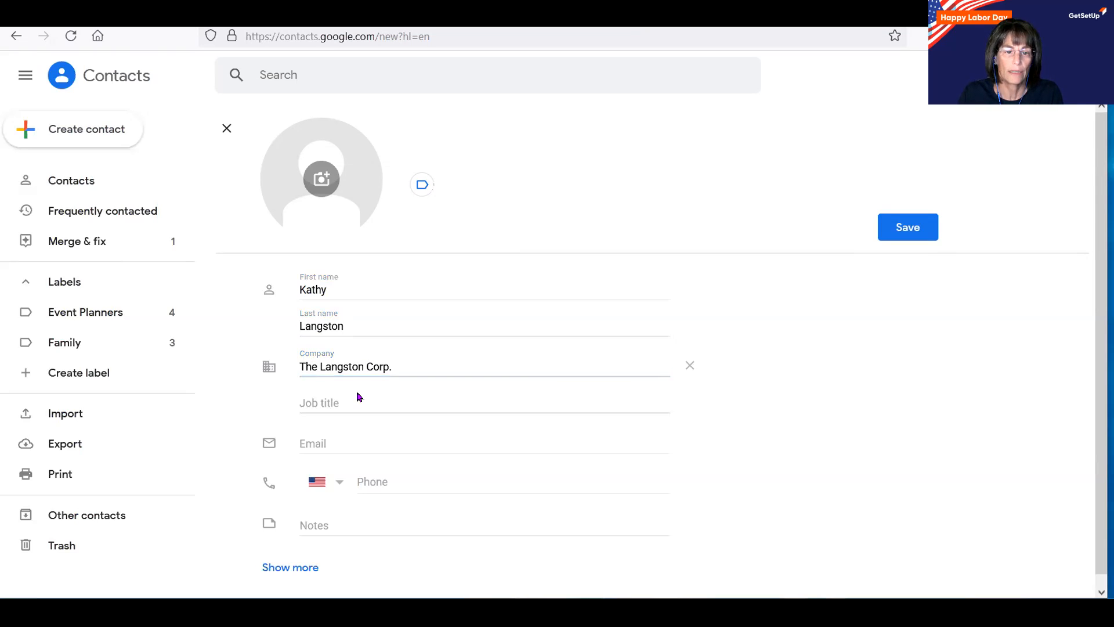
# Set the job title to CEO and enter the contact's e-mail address.
pyautogui.click(340, 396)
pyautogui.write('CEO')
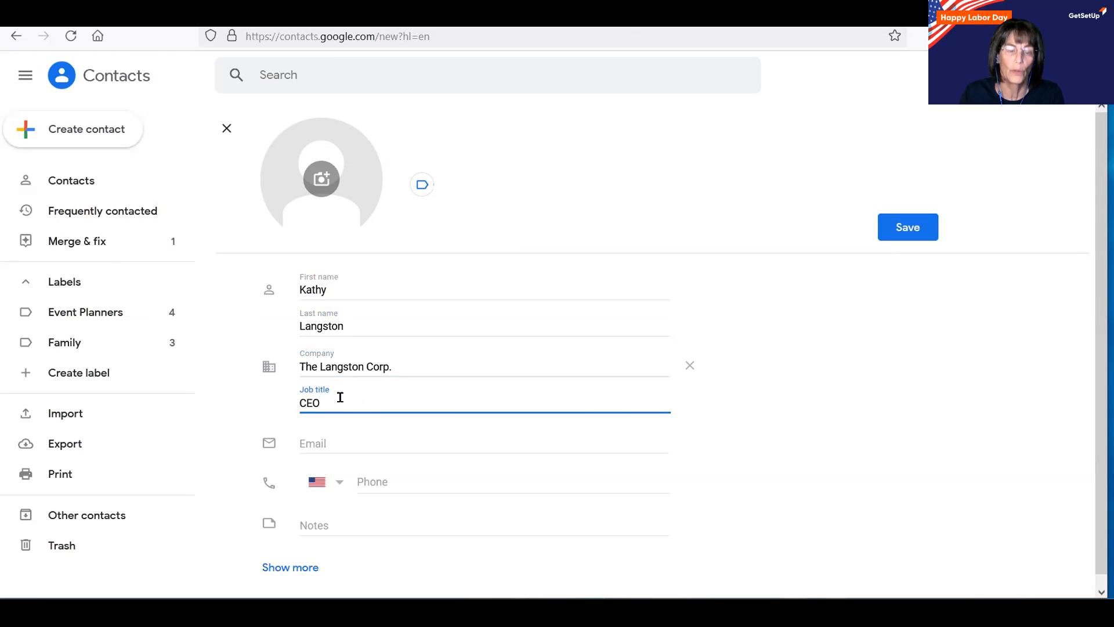
pyautogui.click(320, 440)
pyautogui.write('klangston')
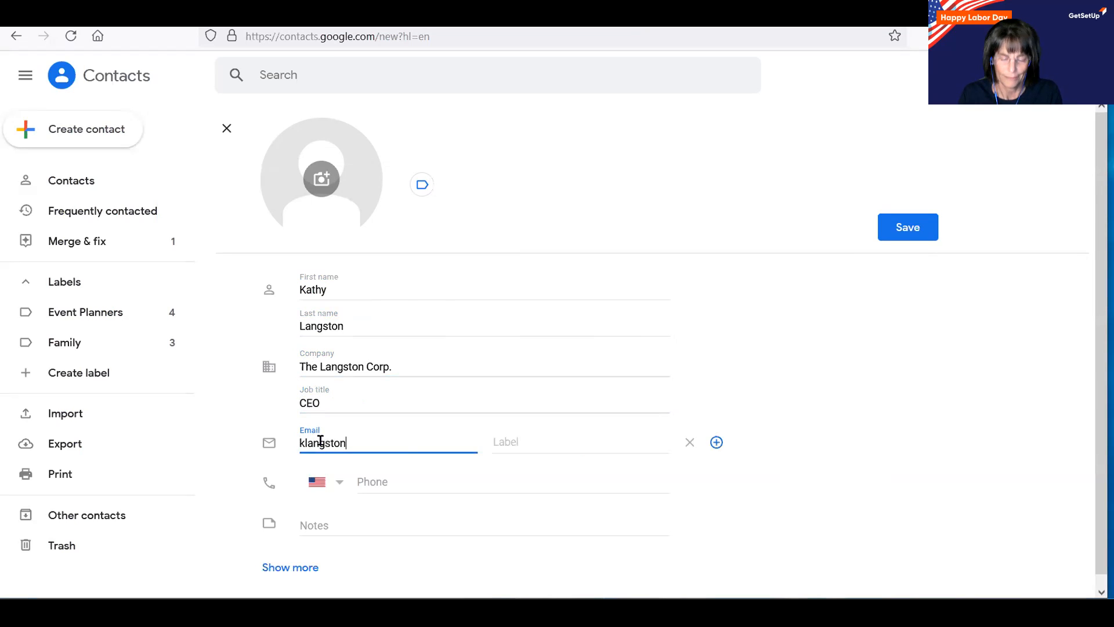
pyautogui.write('@testing.com')
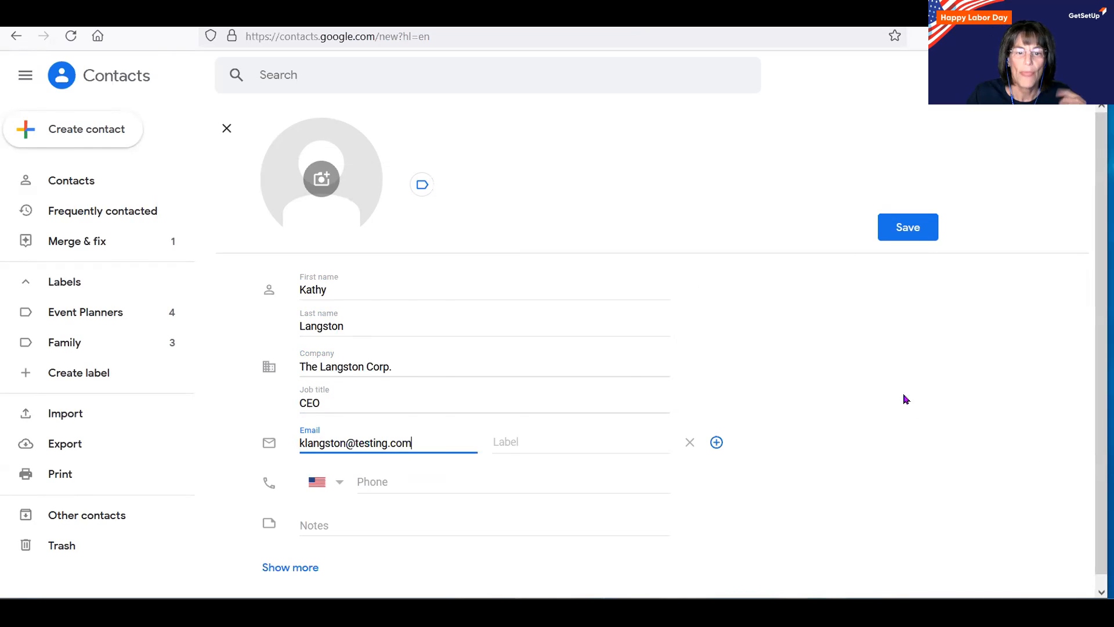
# Save the new CEO contact and confirm it appears in the 28-contact list.
pyautogui.click(911, 232)
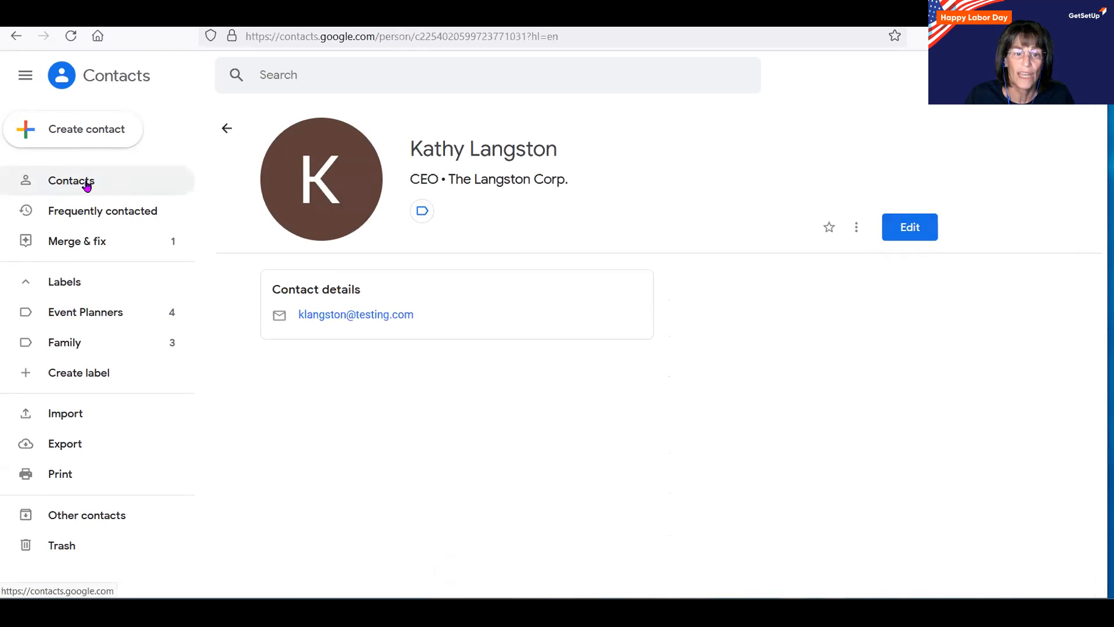
pyautogui.click(86, 185)
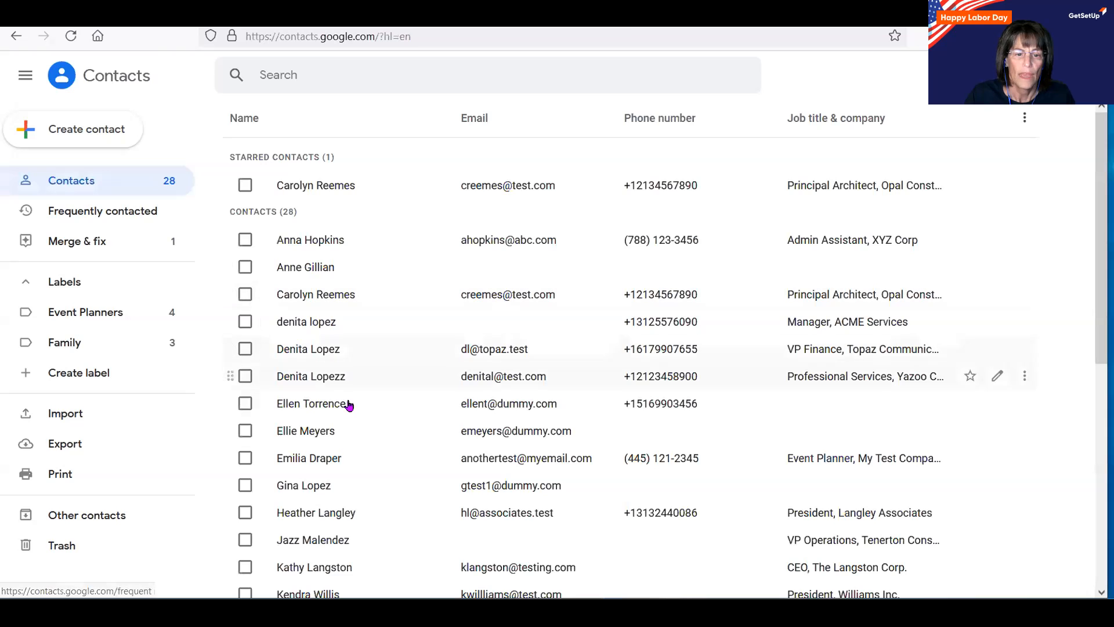
pyautogui.scroll(-7, 350, 405)
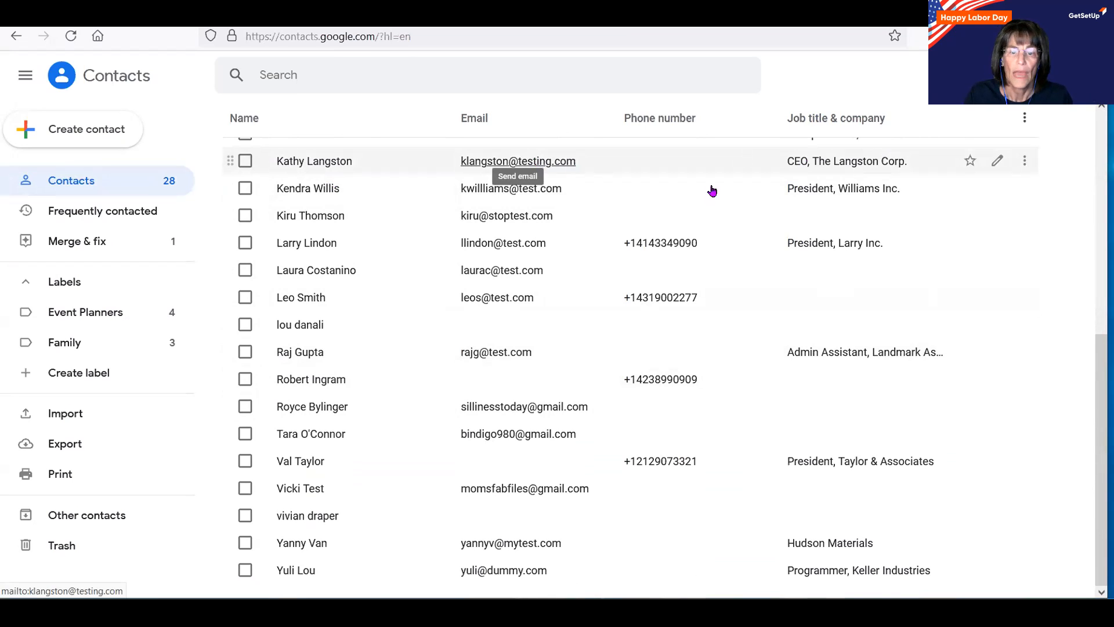
# Choose Create multiple contacts from the Create contact menu.
pyautogui.click(64, 135)
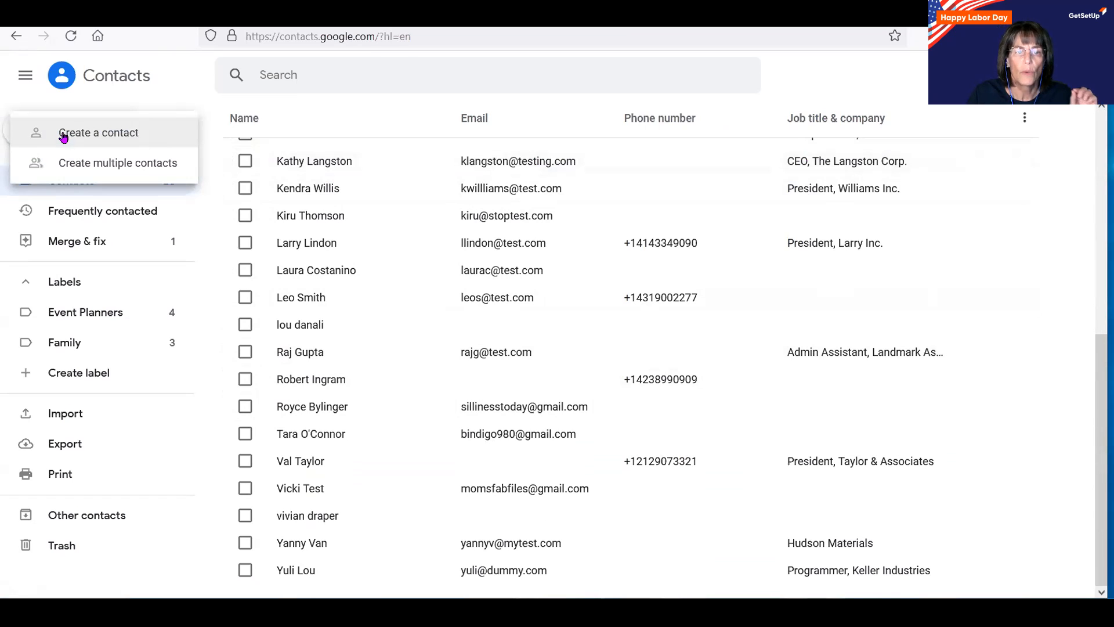
pyautogui.click(90, 164)
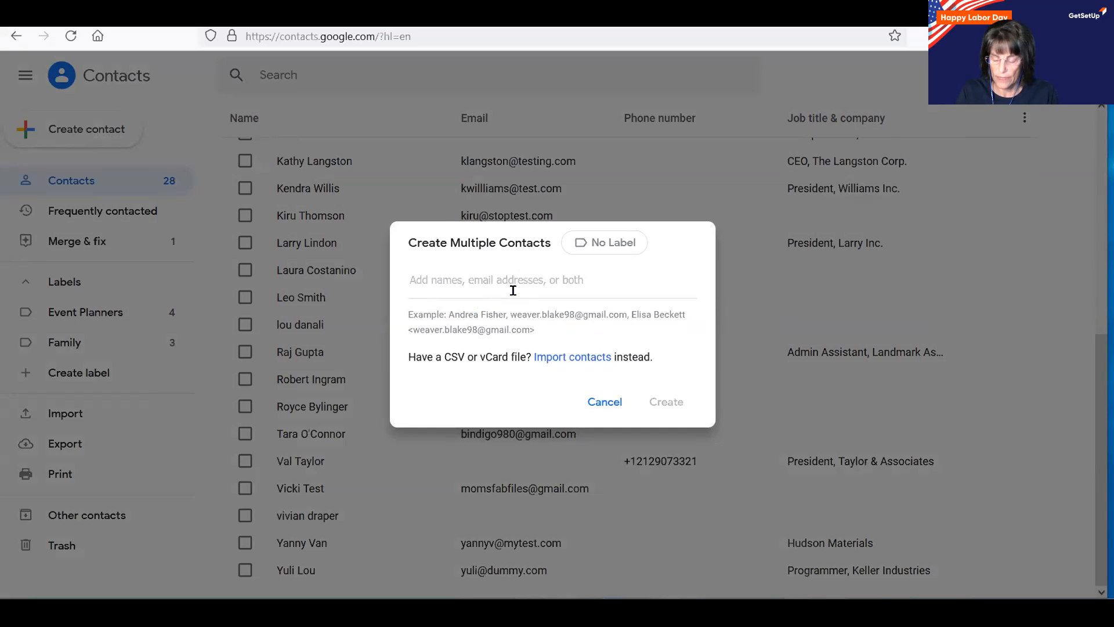
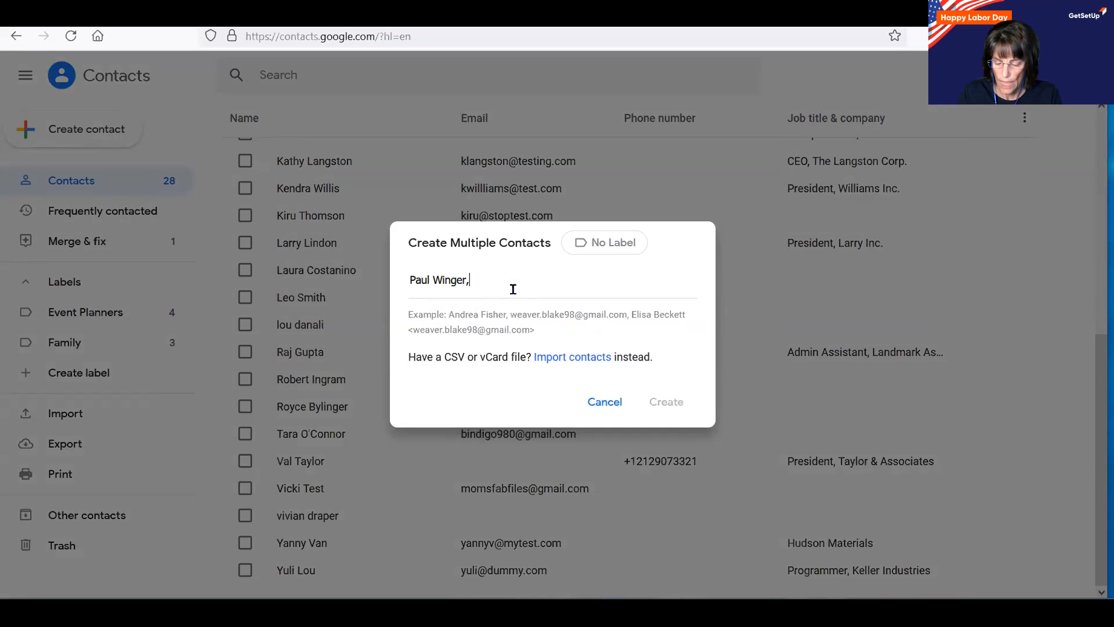
# Enter two people's names and one e-mail address as chips, then create all three.
pyautogui.write('ursu')
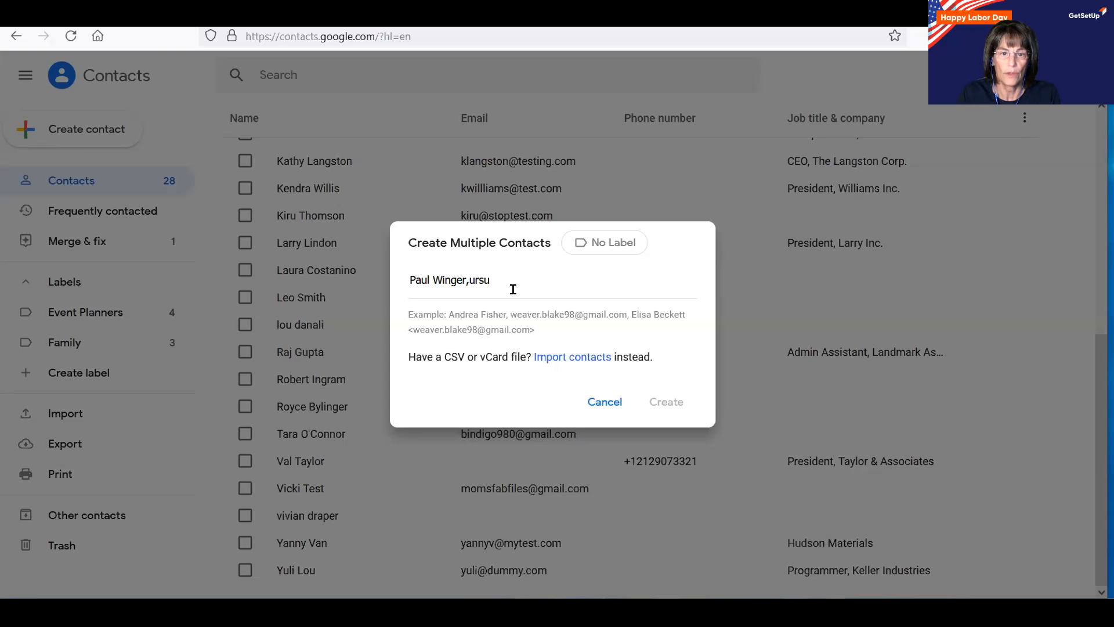
pyautogui.write('la@dummy.com,')
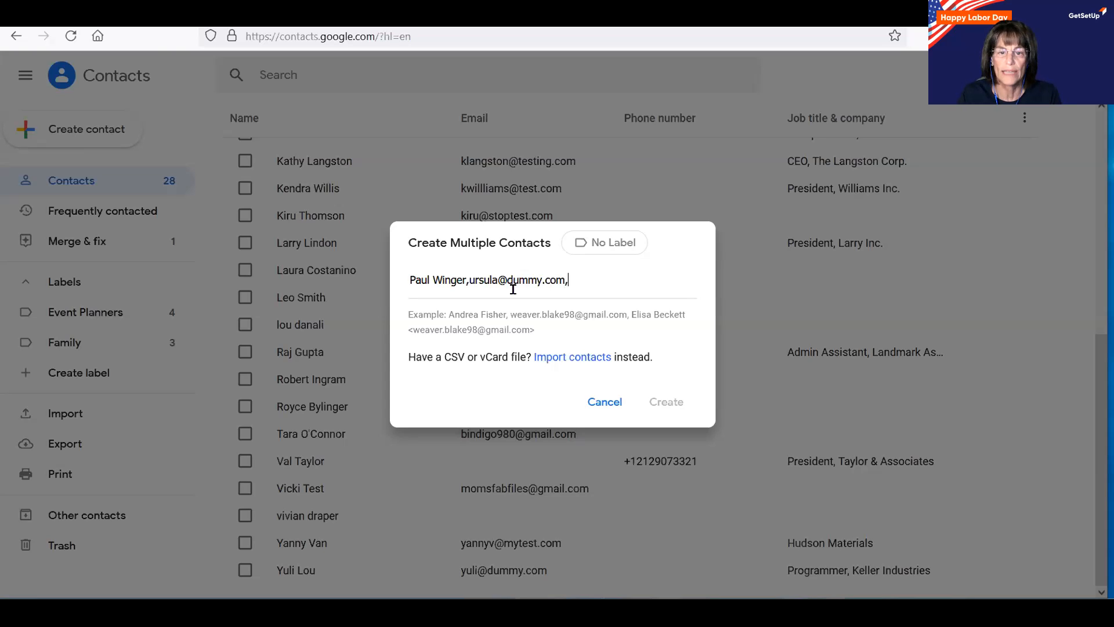
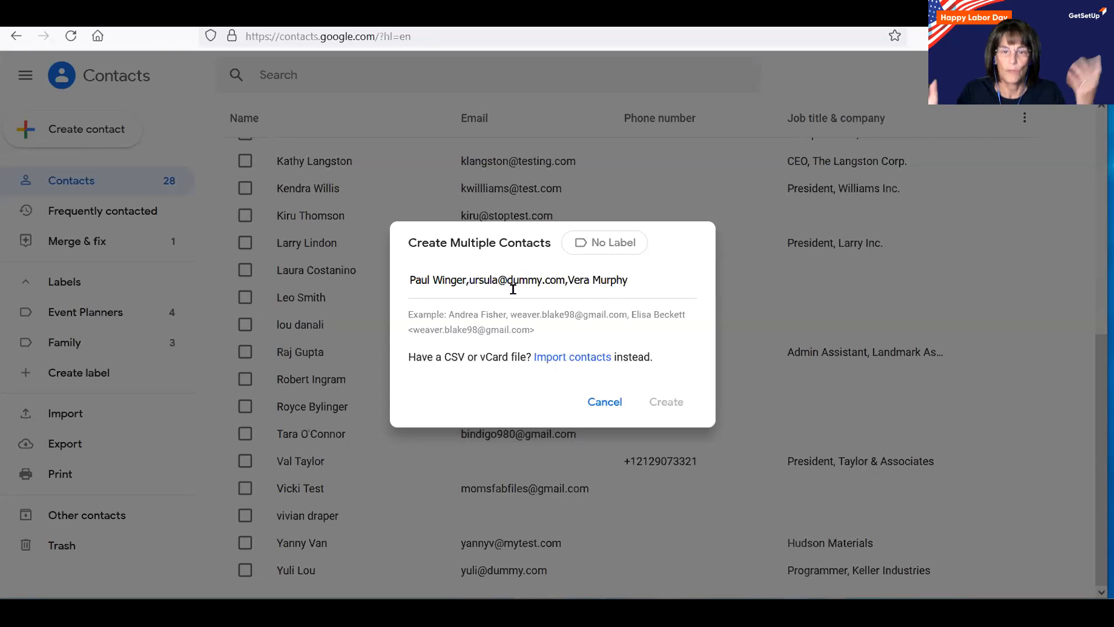
pyautogui.press('Return')
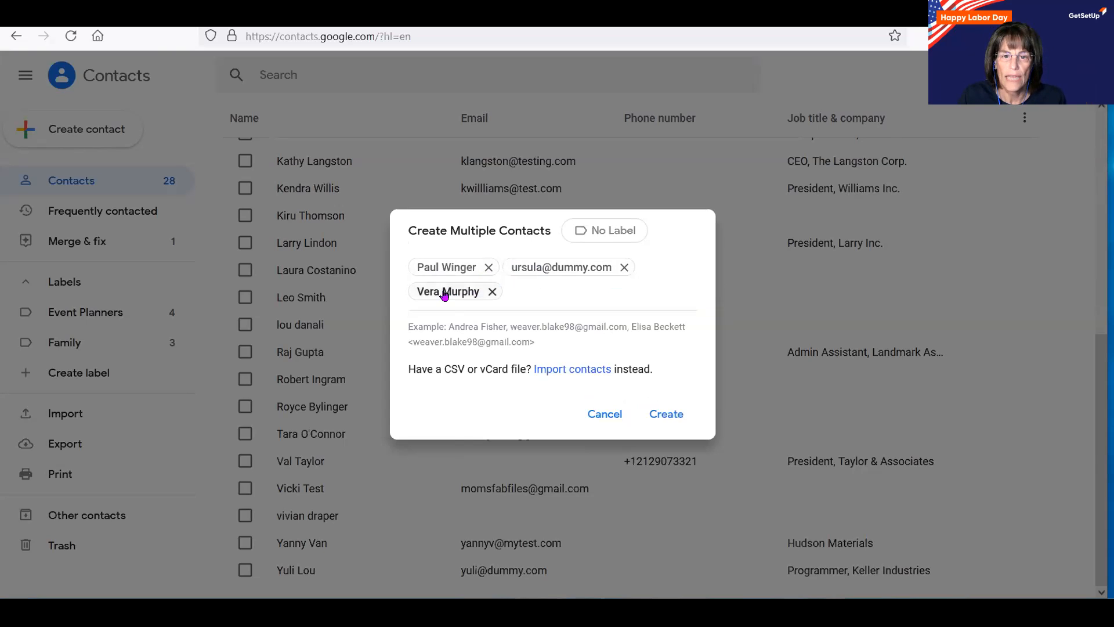
pyautogui.click(667, 414)
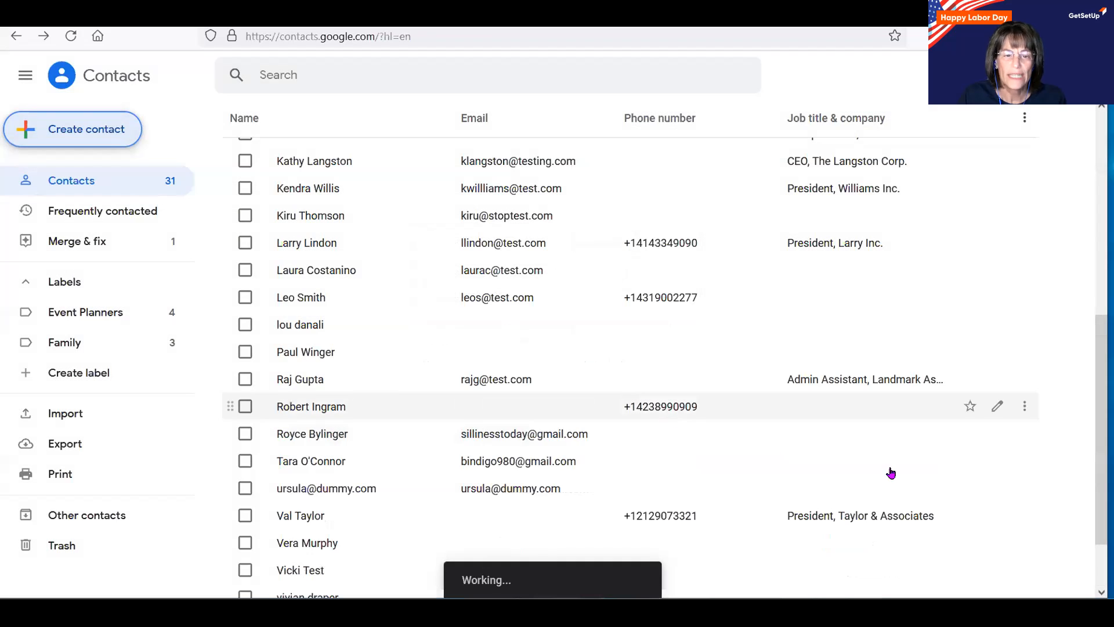
# Scroll through the 31-contact list to check the three new entries.
pyautogui.scroll(7, 356, 297)
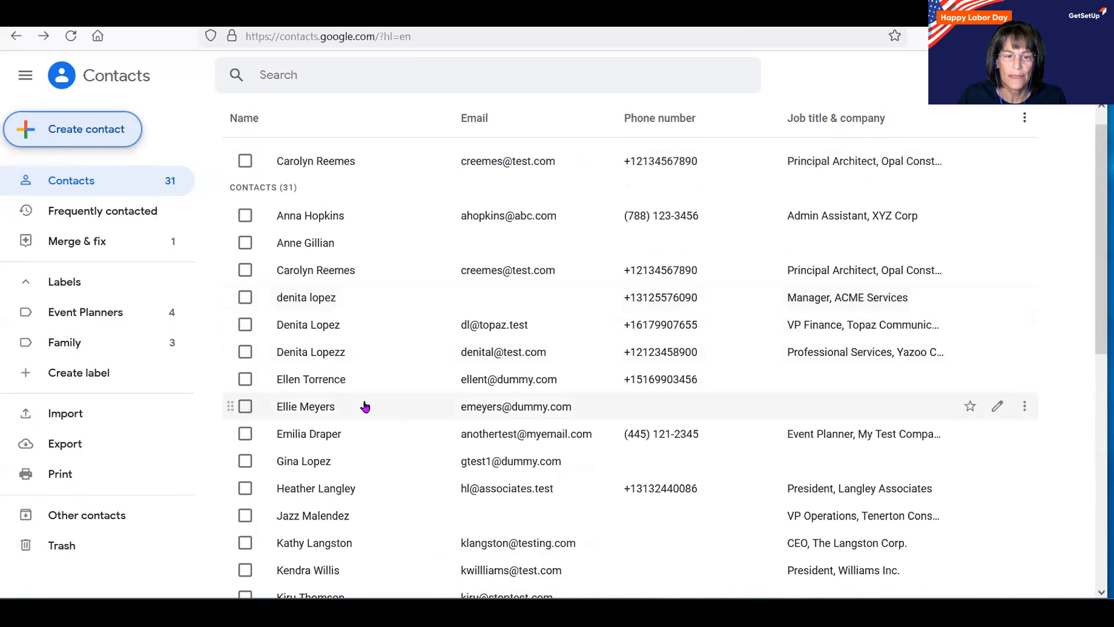
pyautogui.scroll(-5, 365, 406)
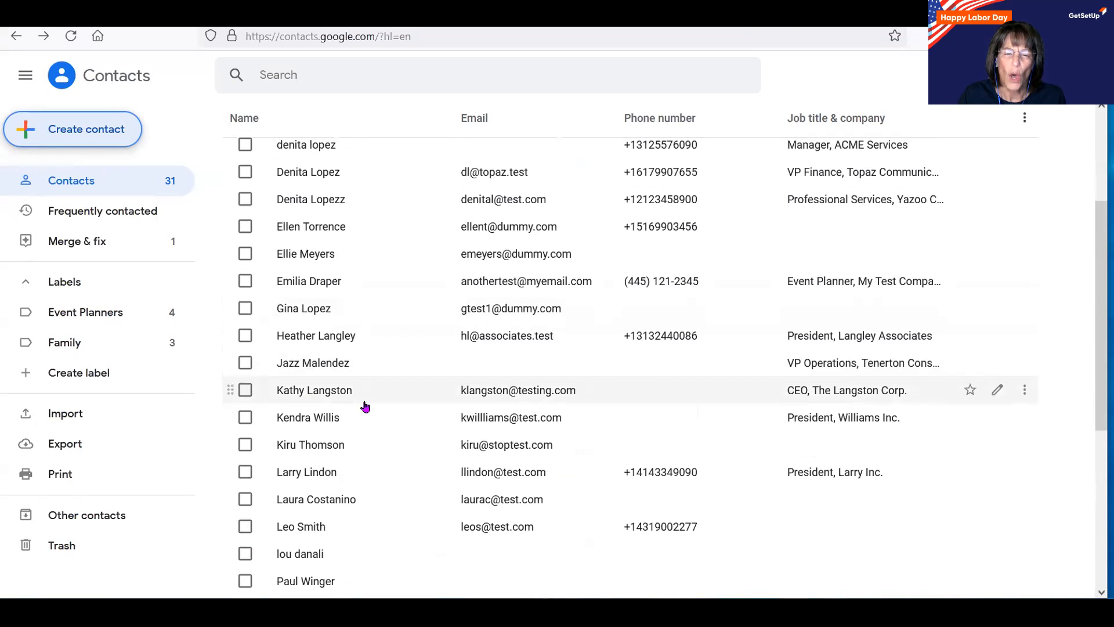